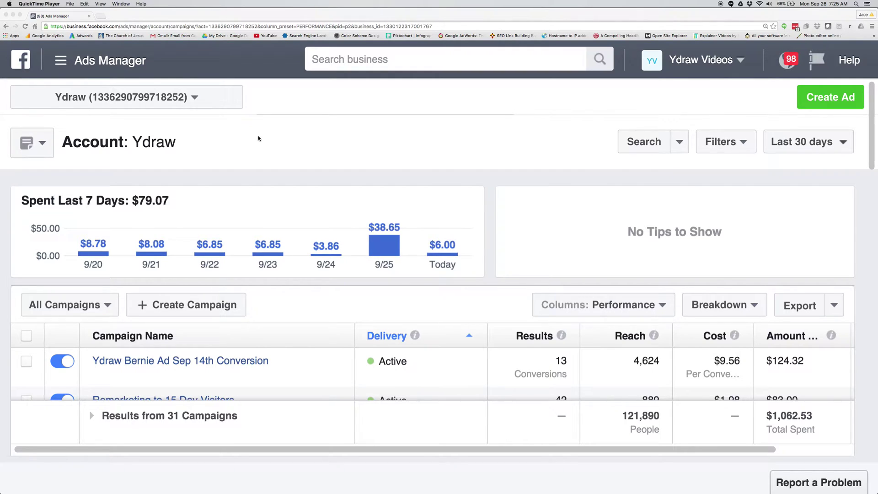
# Step: Bring the Chrome window with the Ydraw Ads Manager campaign overview to the front
pyautogui.click(61, 66)
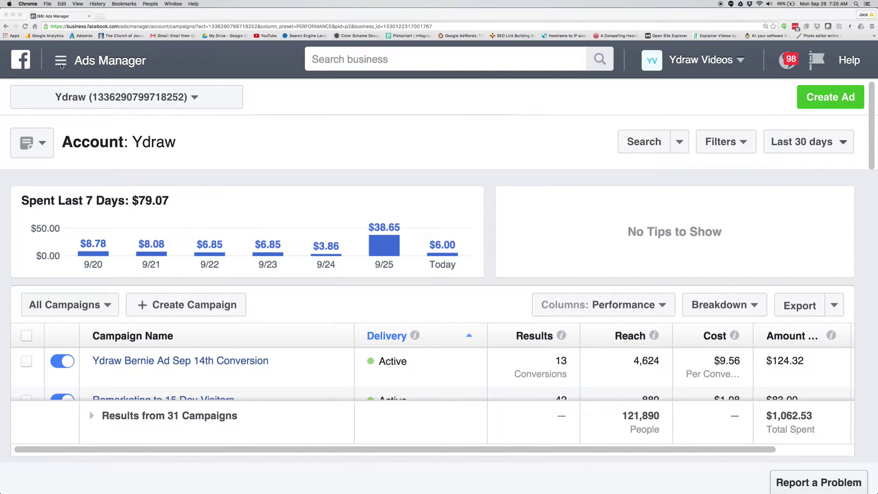
# Step: Go to the Audiences page from the Ads Manager menu
pyautogui.moveTo(62, 66)
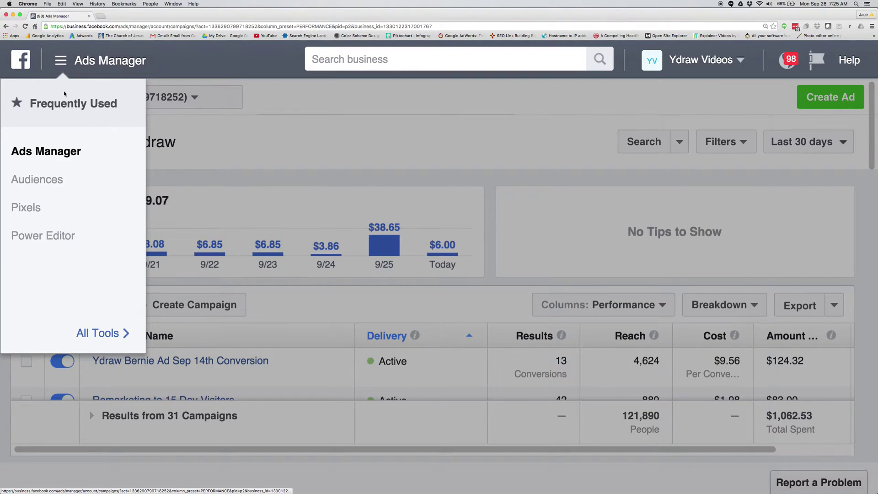
pyautogui.click(53, 184)
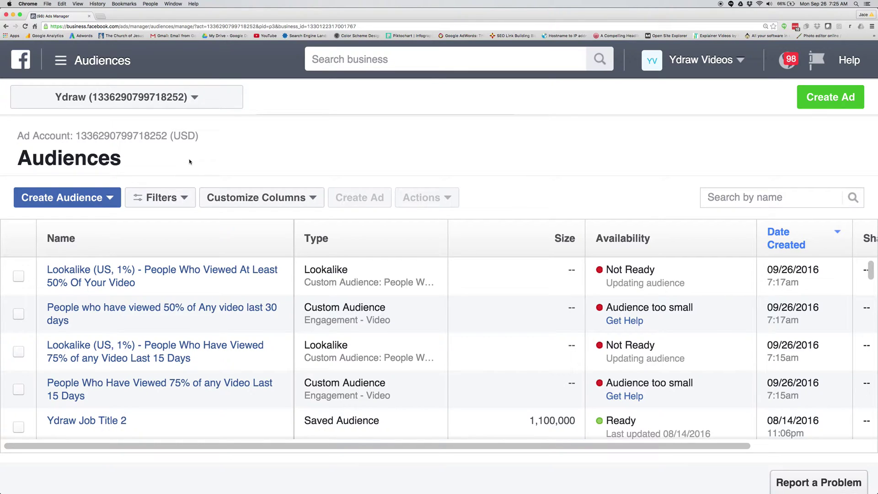
# Step: Review the existing lookalike and custom video-viewer audiences in the table
pyautogui.moveTo(129, 284)
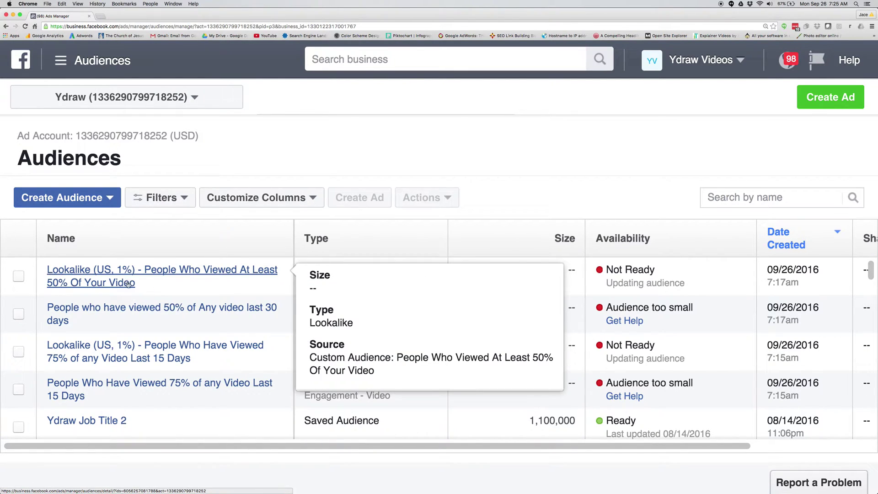
pyautogui.moveTo(170, 370)
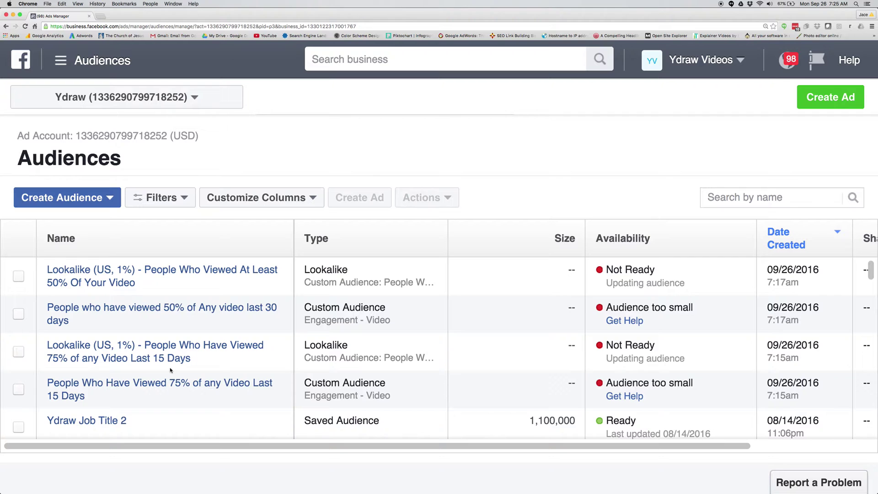
pyautogui.scroll(-8, 170, 370)
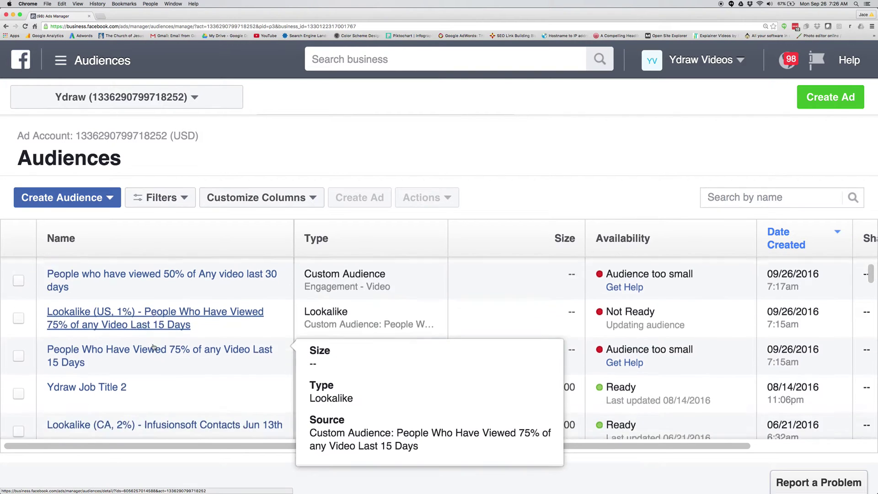
pyautogui.scroll(-8, 154, 347)
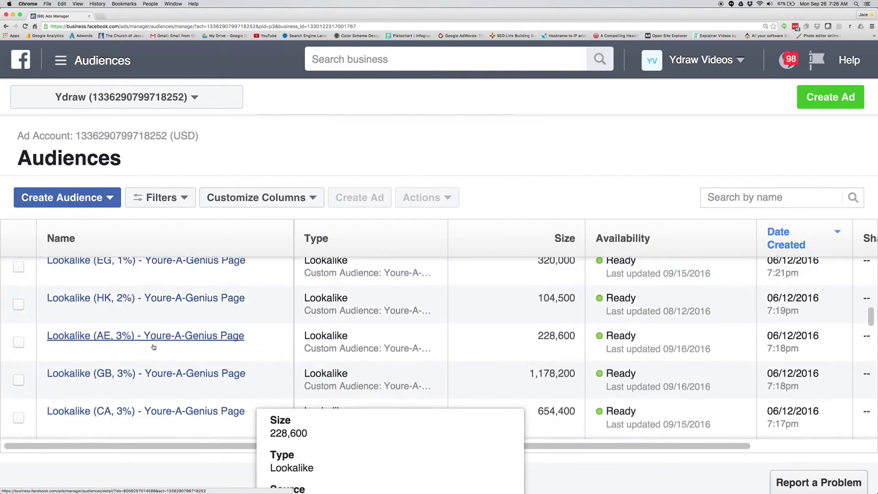
# Step: Bring up the Create Audience choices: Custom, Lookalike and Saved Audience
pyautogui.click(108, 201)
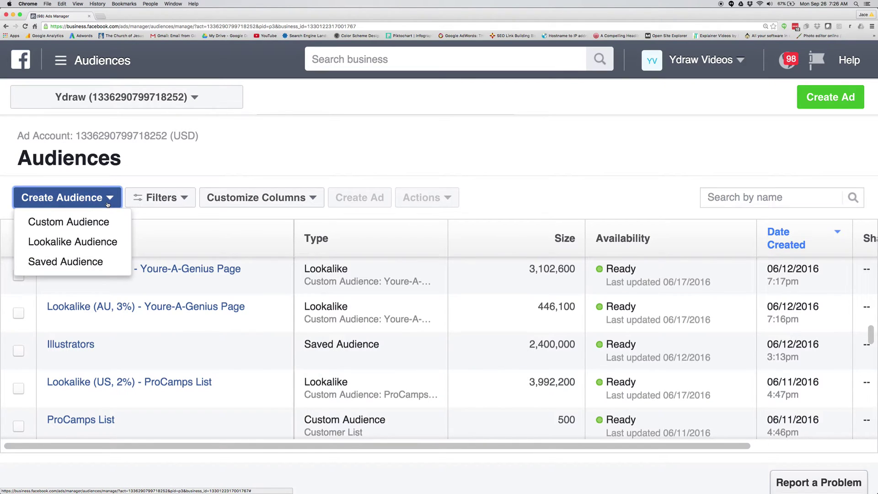
pyautogui.scroll(-5, 205, 321)
pyautogui.scroll(-10, 206, 321)
pyautogui.scroll(-3, 205, 321)
pyautogui.scroll(3, 206, 321)
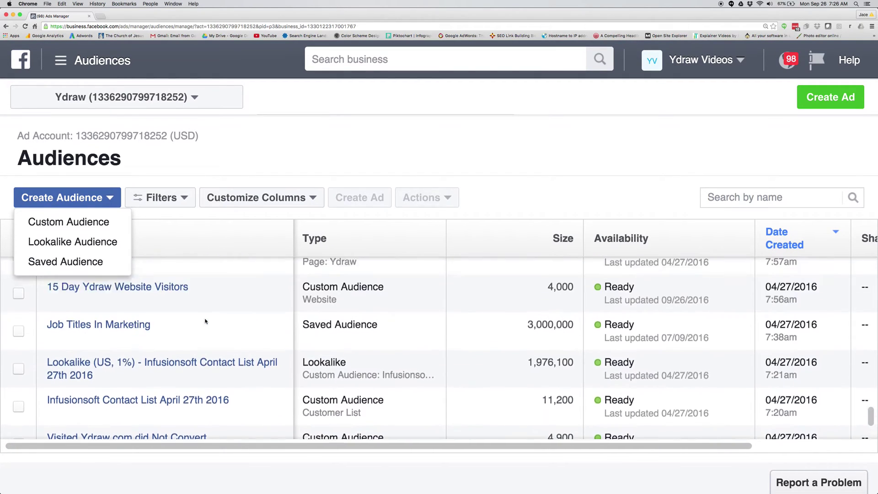
pyautogui.scroll(3, 206, 321)
pyautogui.scroll(5, 206, 321)
pyautogui.scroll(5, 206, 321)
pyautogui.scroll(3, 206, 322)
pyautogui.scroll(-3, 206, 321)
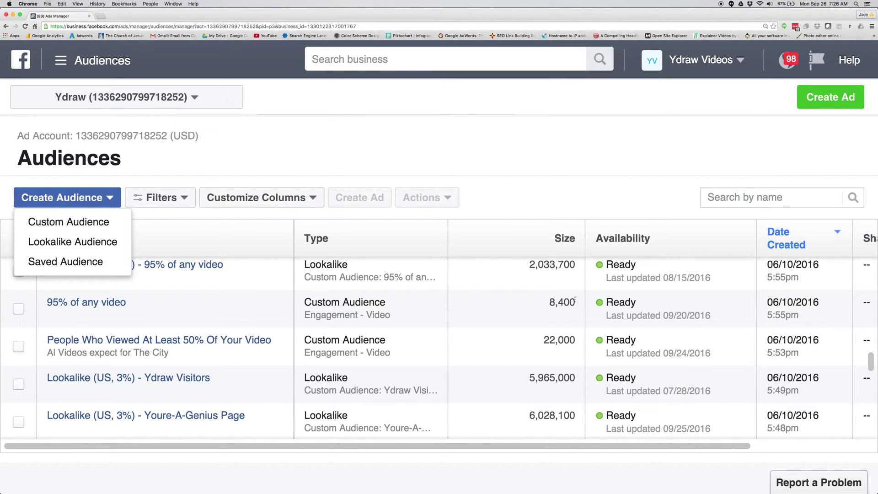
pyautogui.scroll(10, 251, 388)
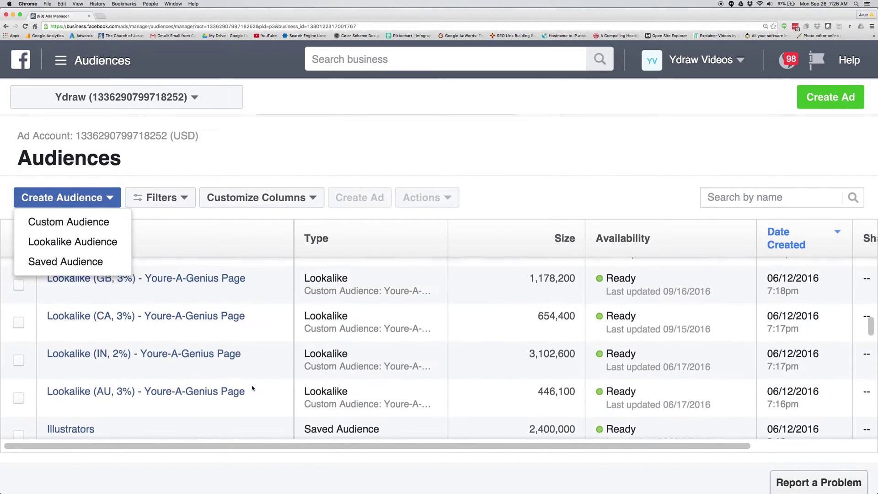
pyautogui.scroll(10, 252, 388)
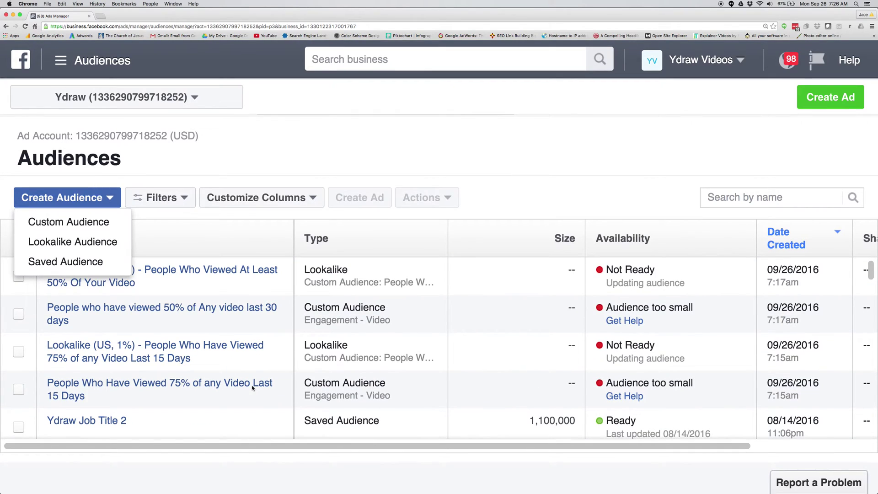
# Step: Start a Custom Audience from Facebook video engagement, targeting people who viewed 95% of a video
pyautogui.click(91, 221)
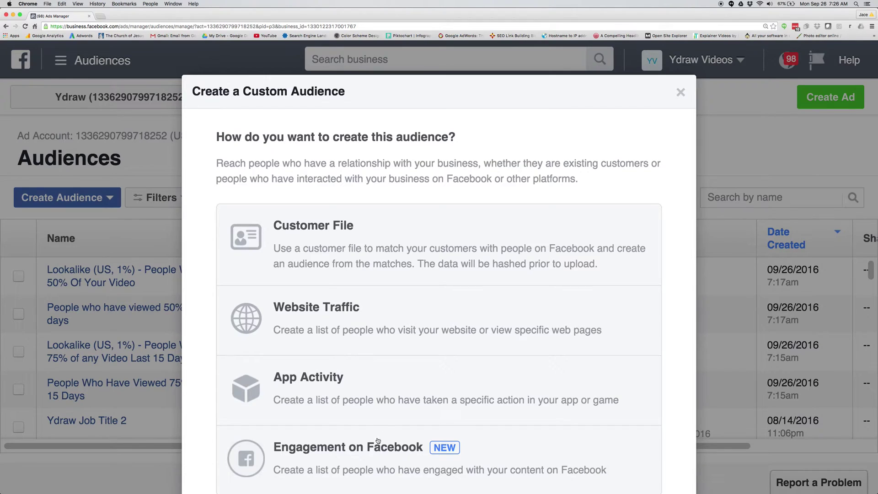
pyautogui.click(374, 454)
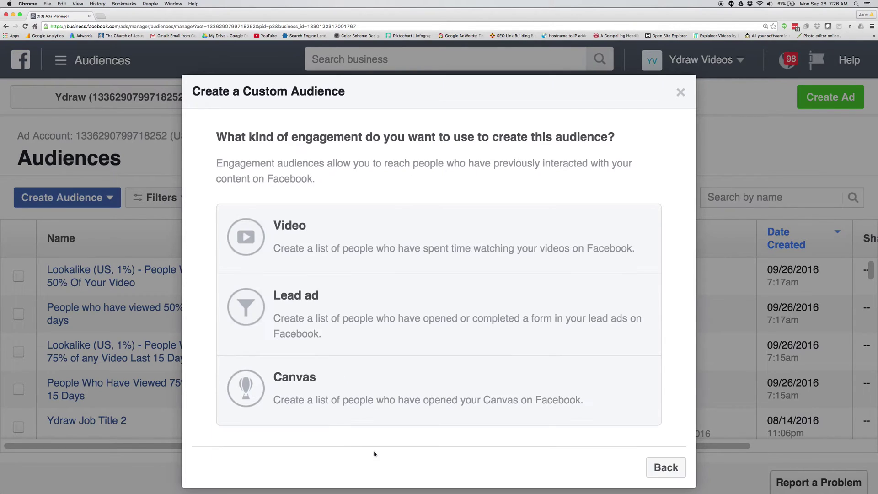
pyautogui.click(302, 245)
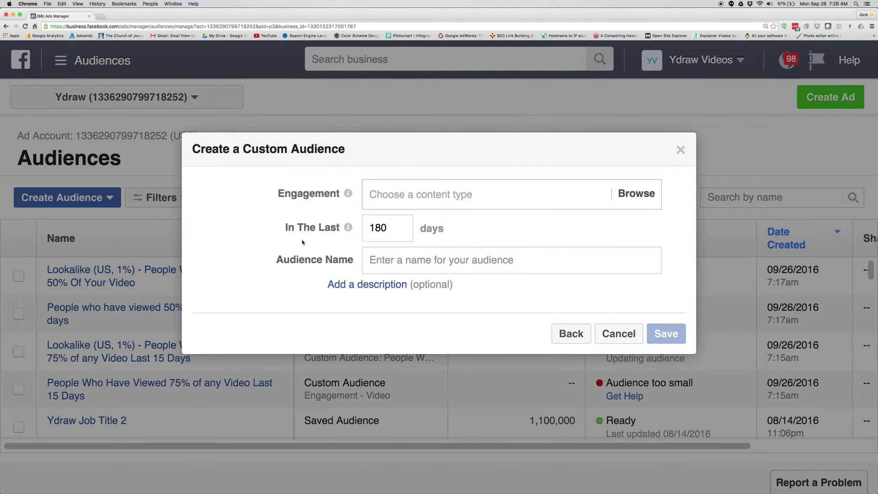
pyautogui.click(414, 192)
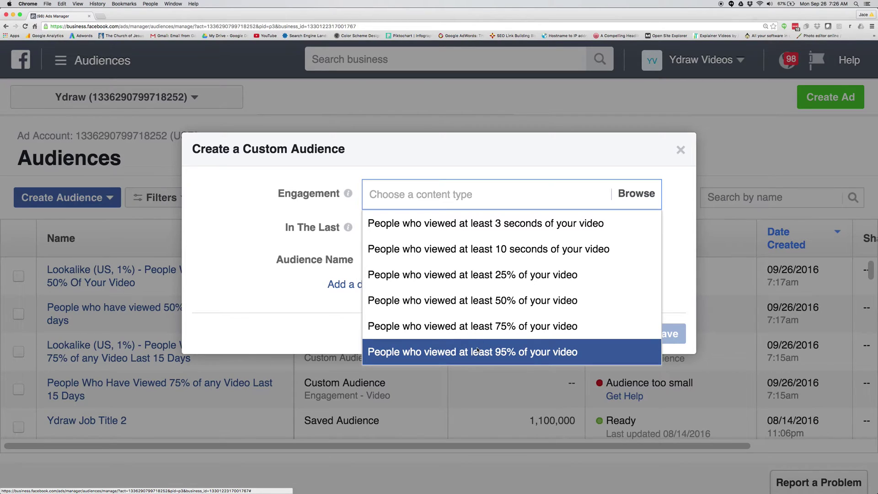
pyautogui.click(426, 352)
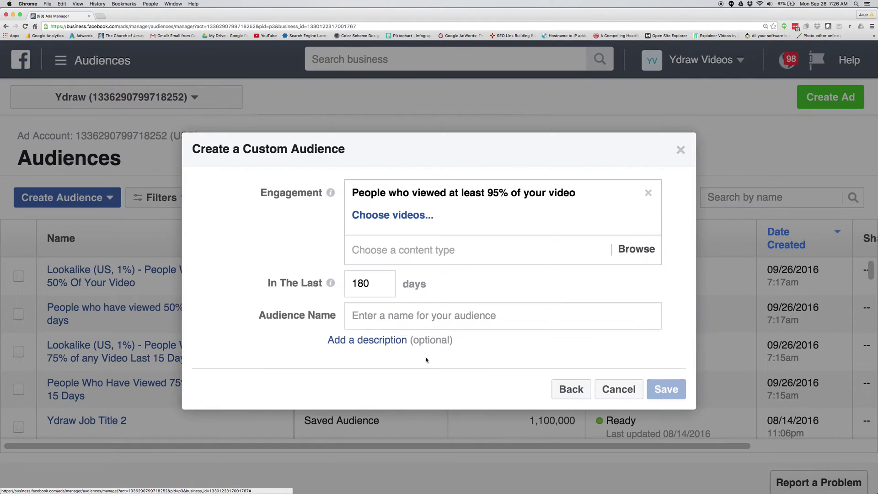
pyautogui.click(392, 251)
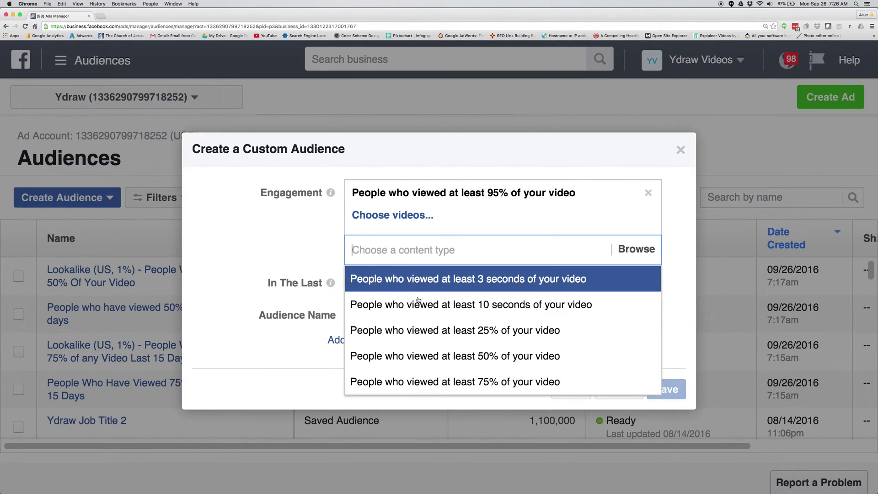
pyautogui.click(310, 252)
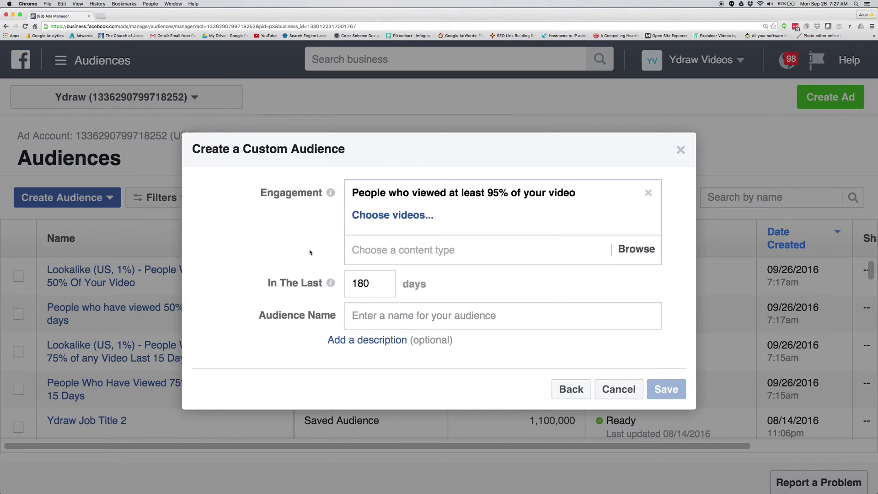
# Step: Set the period to 30 days and name the audience 'Views 95% of any Video 30 Days'
pyautogui.doubleClick(372, 286)
pyautogui.write('30')
pyautogui.click(388, 316)
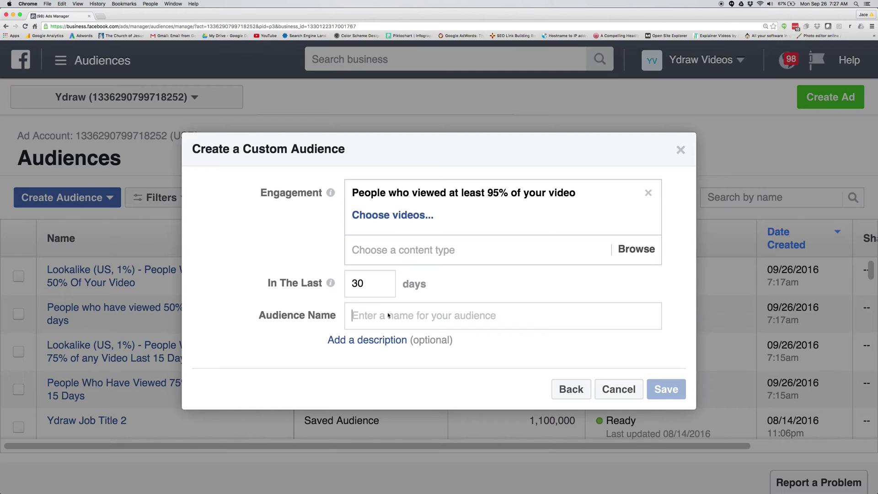
pyautogui.write('Views ')
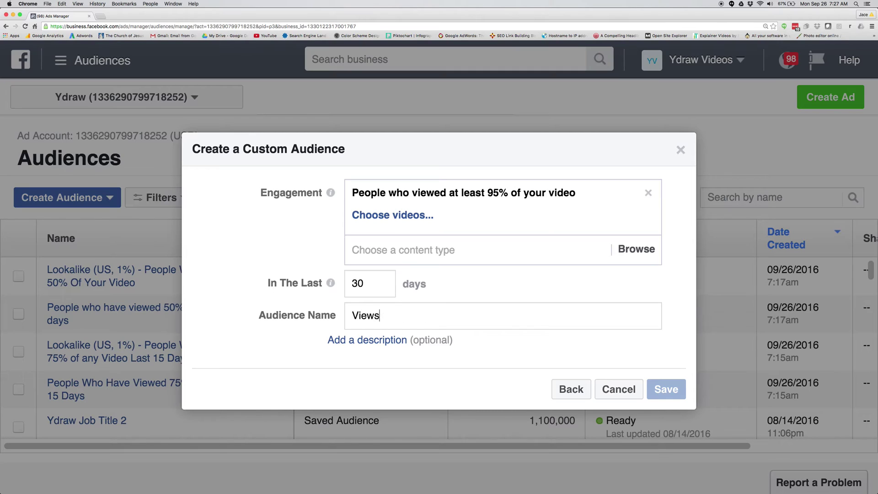
pyautogui.write('95% of any v')
pyautogui.press('BackSpace')
pyautogui.write('Video')
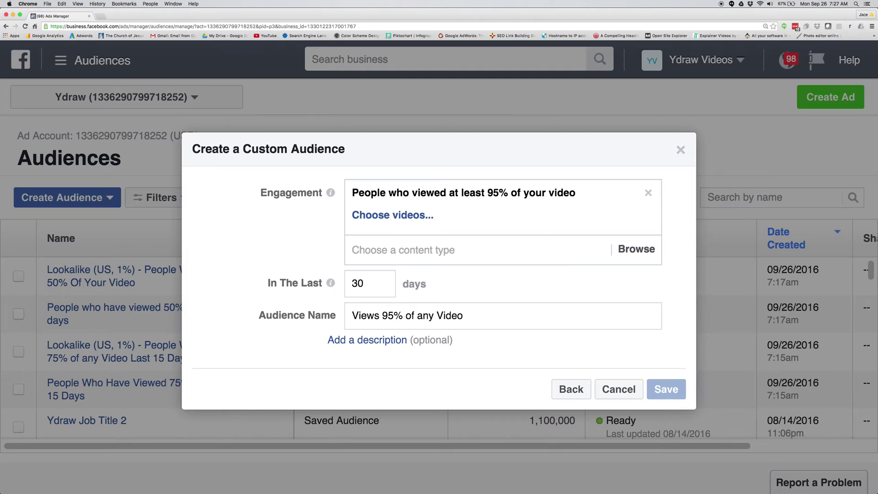
pyautogui.write(' 30 Days')
pyautogui.click(401, 220)
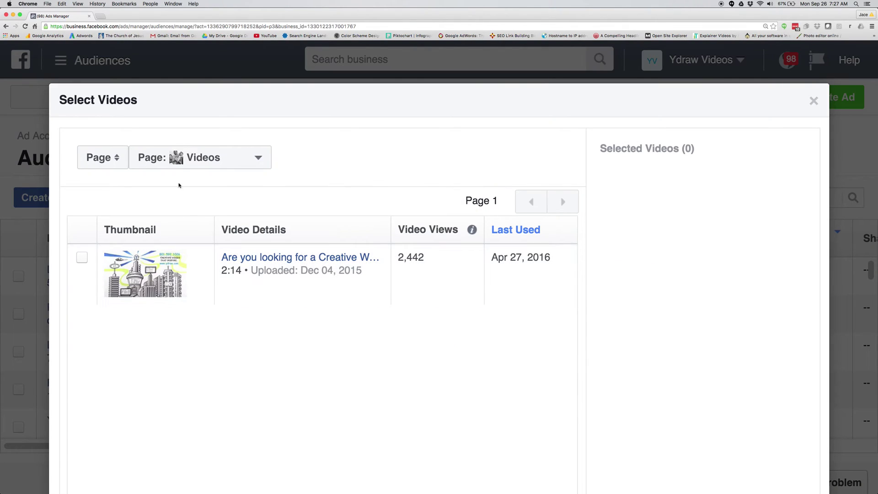
# Step: Switch the video picker's Page to Ydraw
pyautogui.click(209, 154)
pyautogui.scroll(-15, 228, 273)
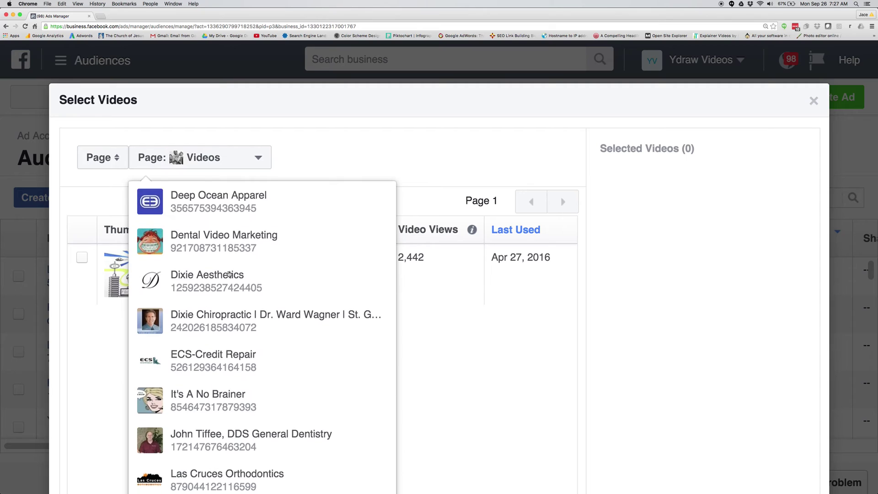
pyautogui.scroll(-20, 228, 273)
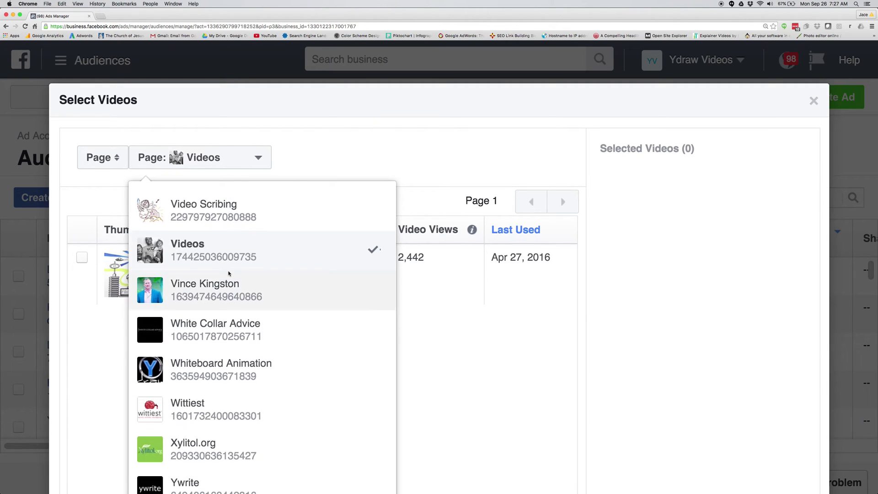
pyautogui.scroll(-5, 228, 320)
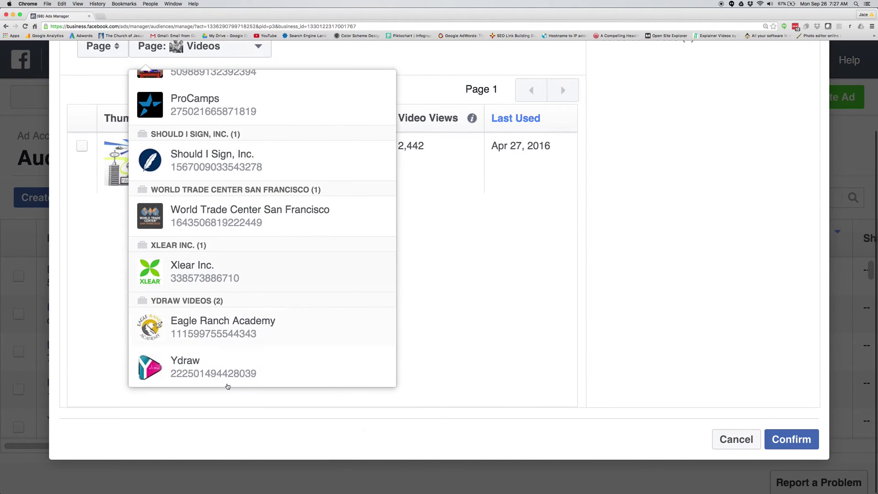
pyautogui.click(221, 375)
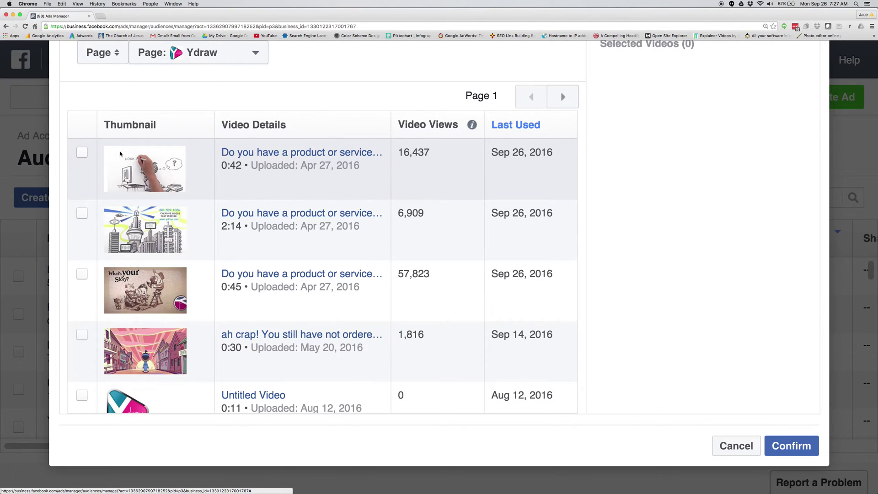
# Step: Select five Ydraw videos (0:42, 2:14, 0:45, 0:30, 2:14), confirm, and save the audience
pyautogui.click(82, 153)
pyautogui.click(82, 213)
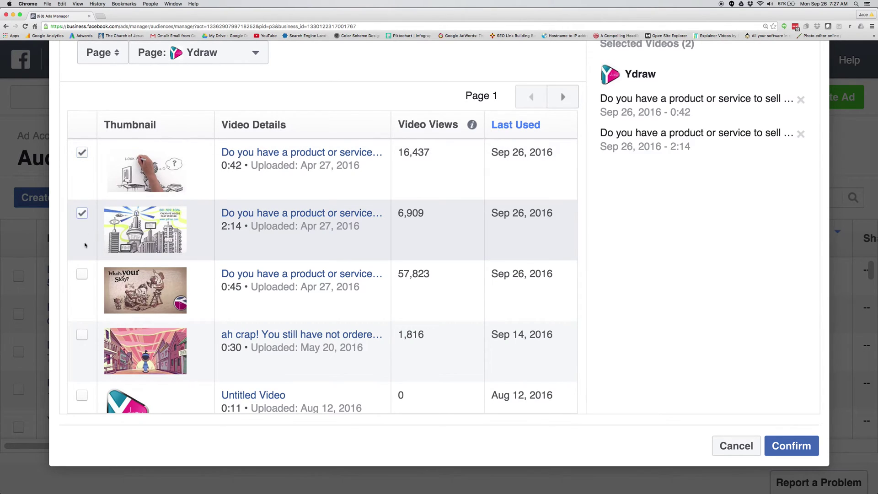
pyautogui.click(82, 273)
pyautogui.click(82, 334)
pyautogui.scroll(-3, 82, 337)
pyautogui.click(82, 358)
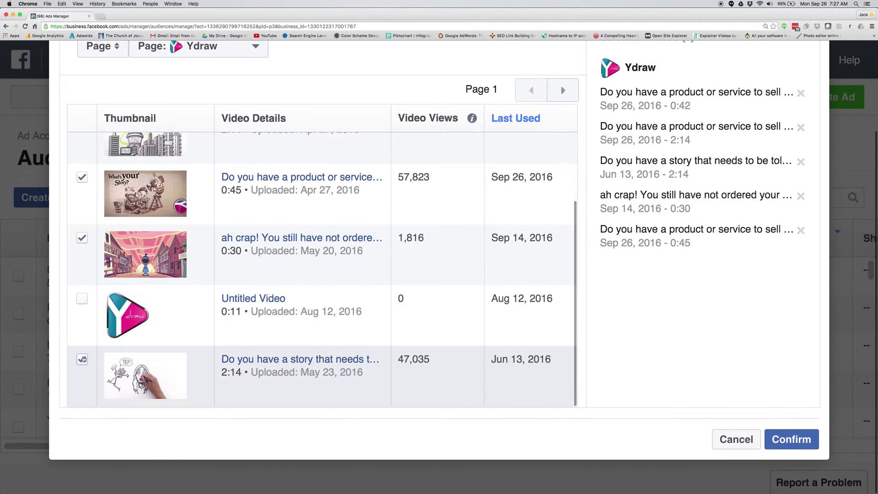
pyautogui.scroll(10, 85, 359)
pyautogui.scroll(-3, 591, 286)
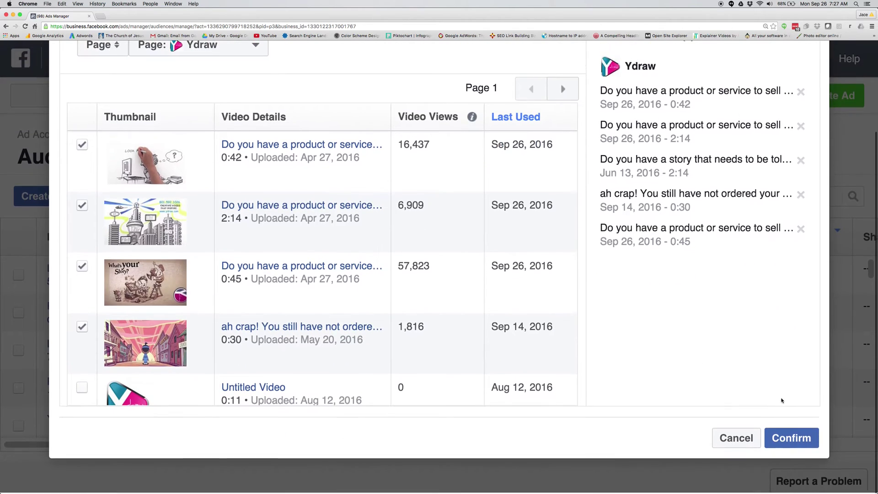
pyautogui.click(804, 438)
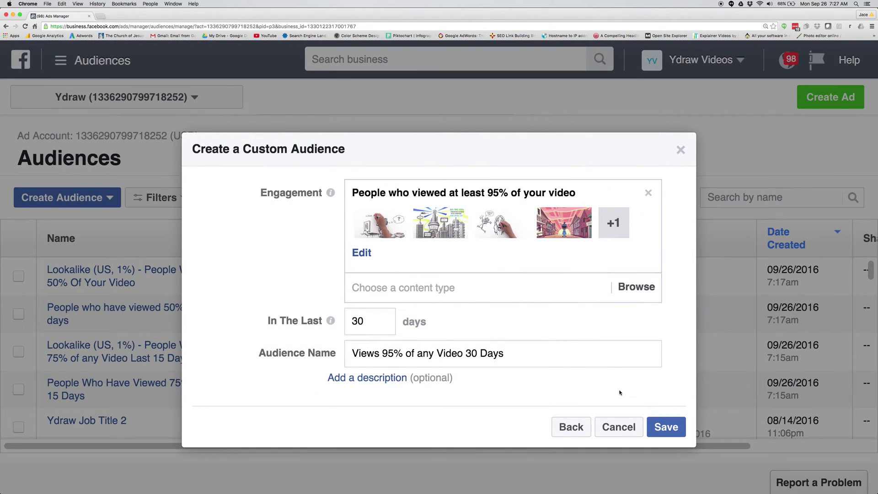
pyautogui.click(675, 425)
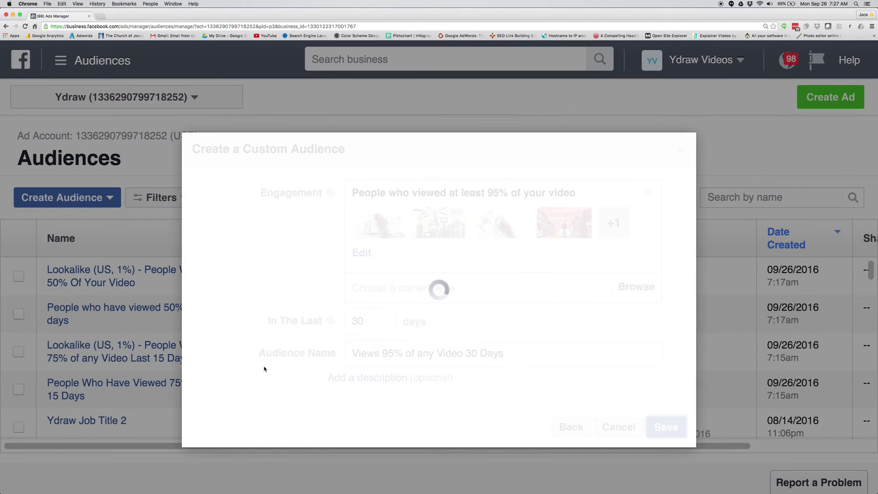
# Step: Create a 1% United States lookalike audience from the 95%-viewers audience
pyautogui.click(674, 343)
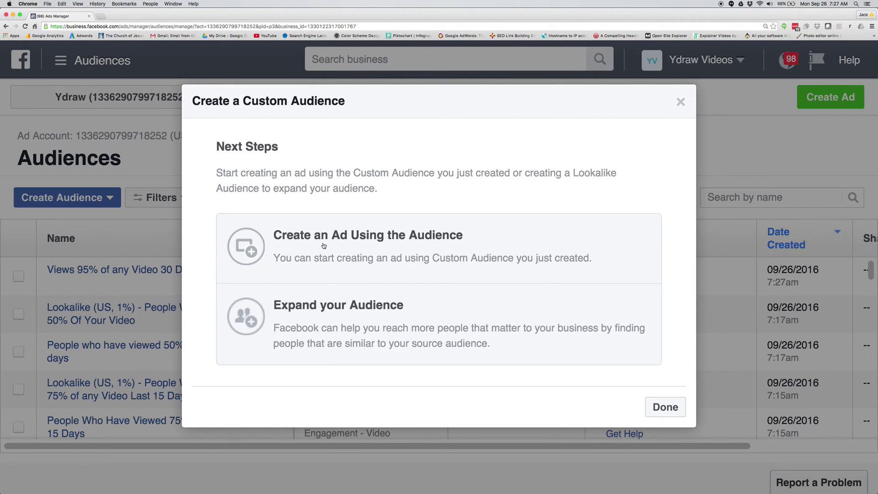
pyautogui.click(349, 306)
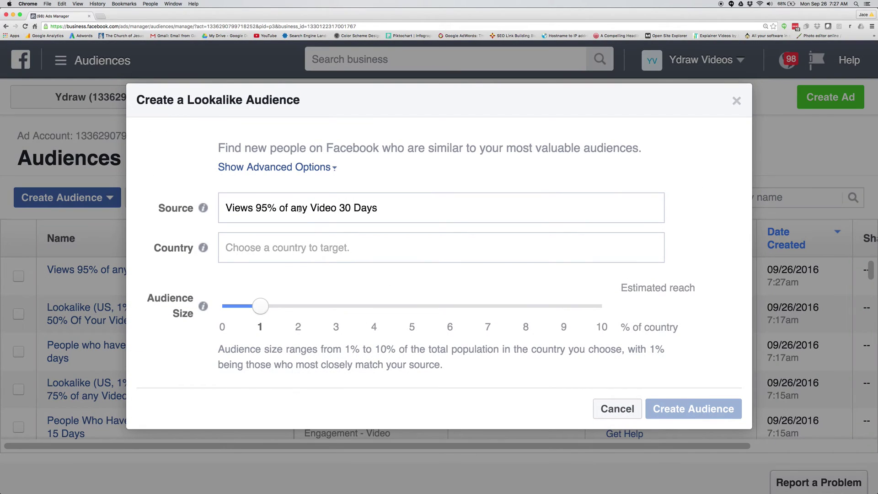
pyautogui.moveTo(206, 213)
pyautogui.click(282, 253)
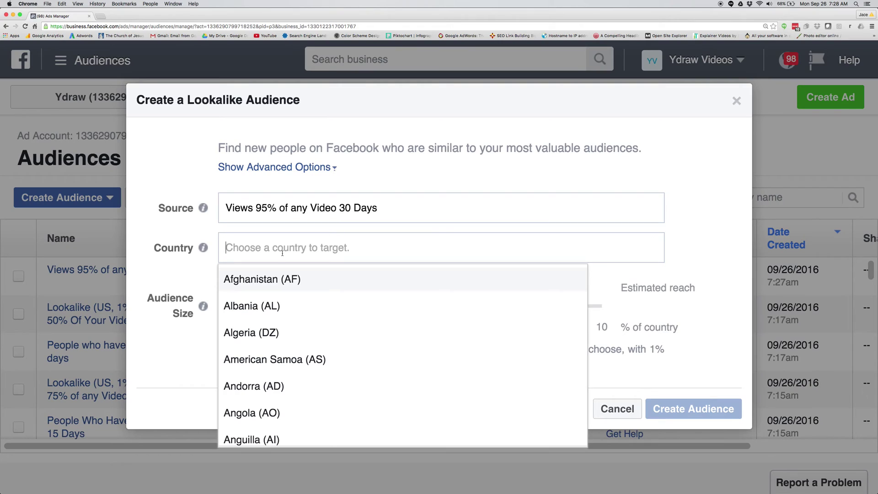
pyautogui.write('Un')
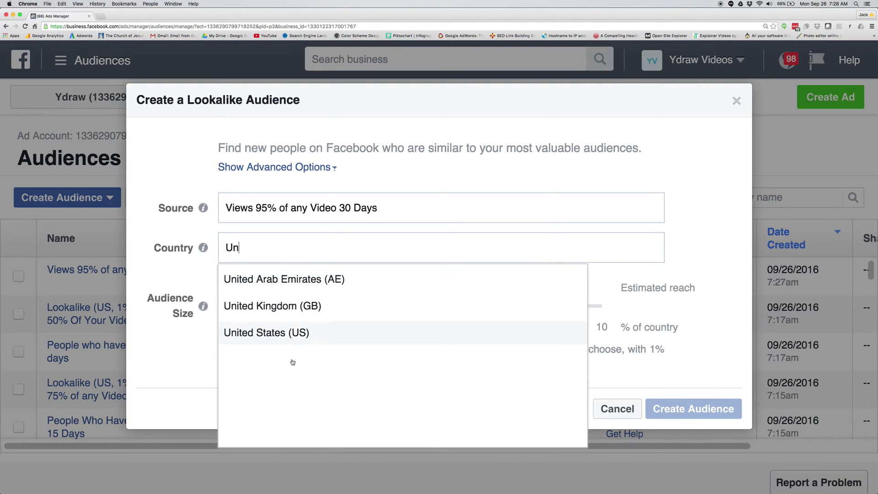
pyautogui.click(288, 337)
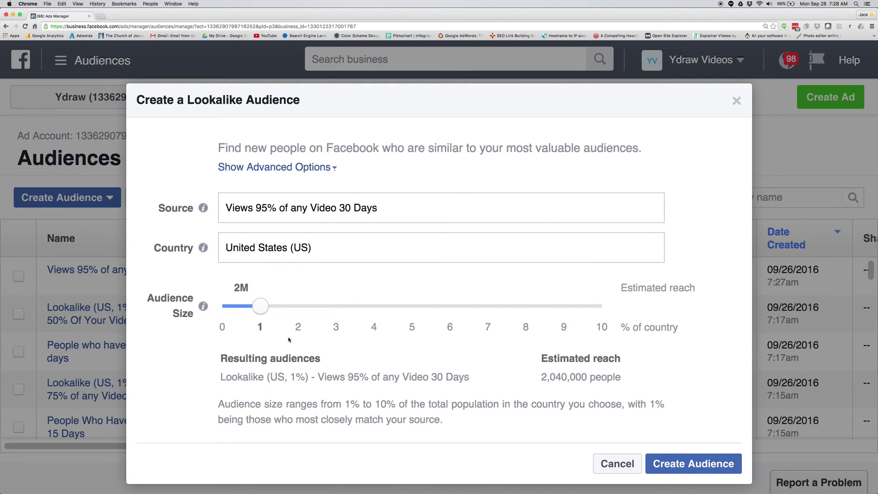
pyautogui.click(693, 463)
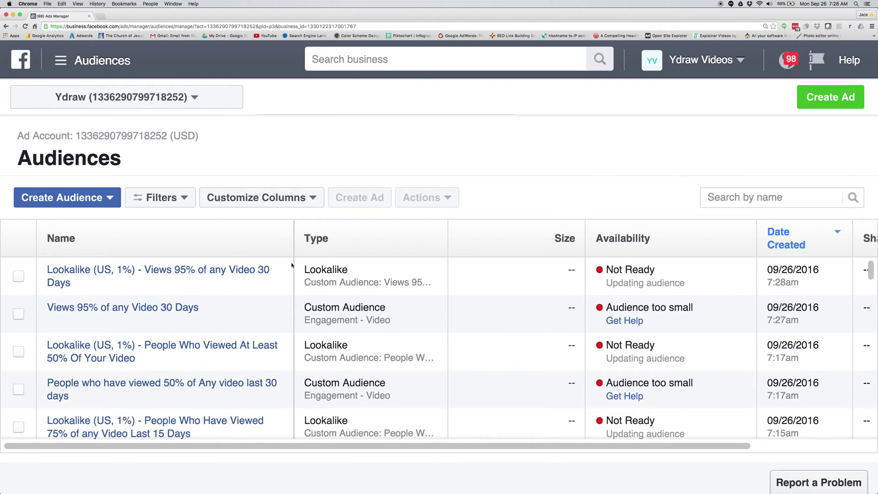
pyautogui.scroll(-2, 259, 286)
pyautogui.scroll(2, 259, 287)
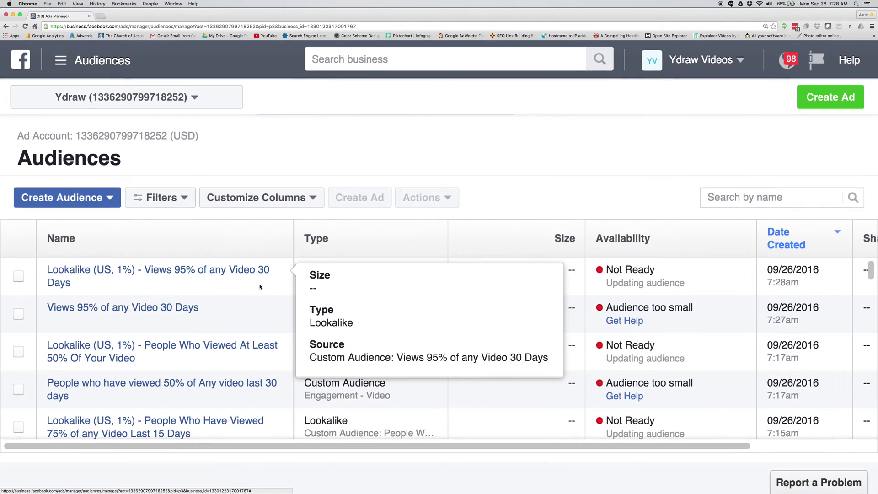
pyautogui.moveTo(78, 313)
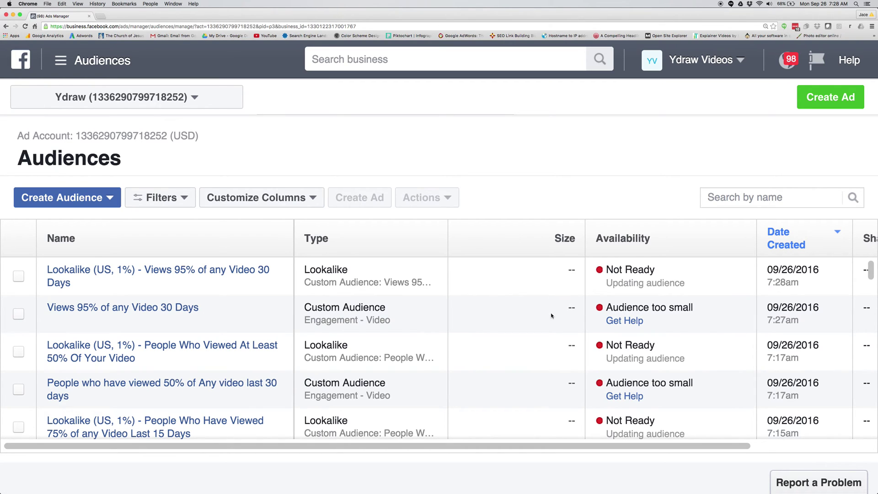
pyautogui.moveTo(99, 281)
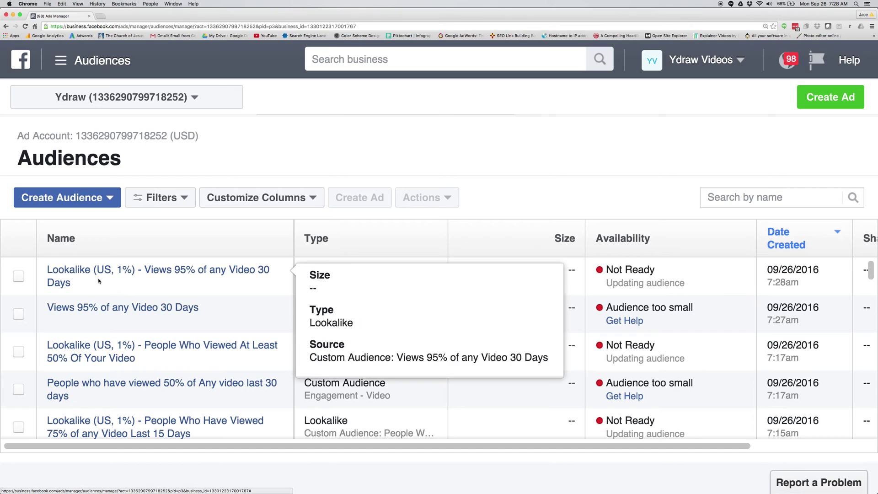